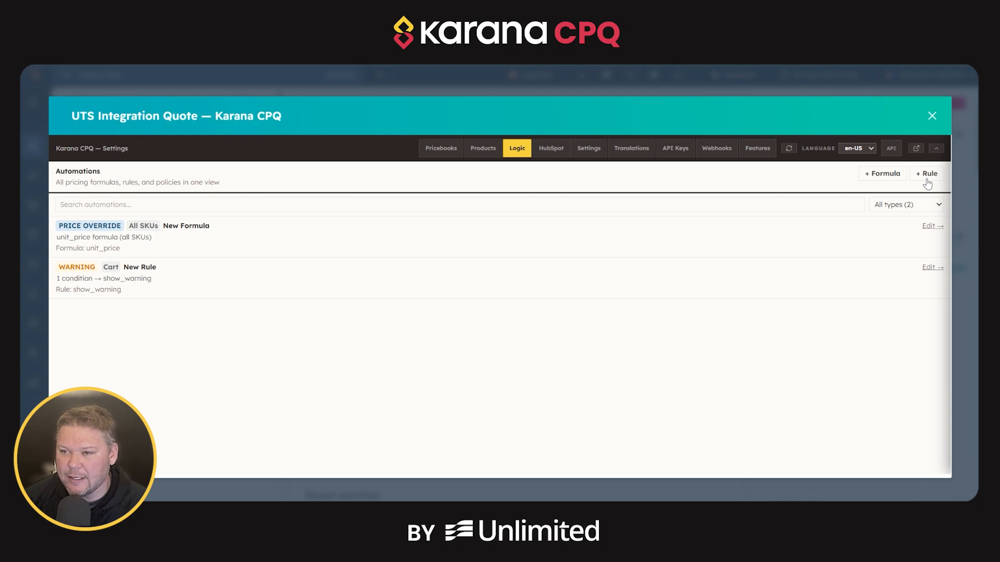
Open the price override formula for all SKUs for editing and name it Add Shipping.
{"action": "left_click", "coordinate": [928, 227]}
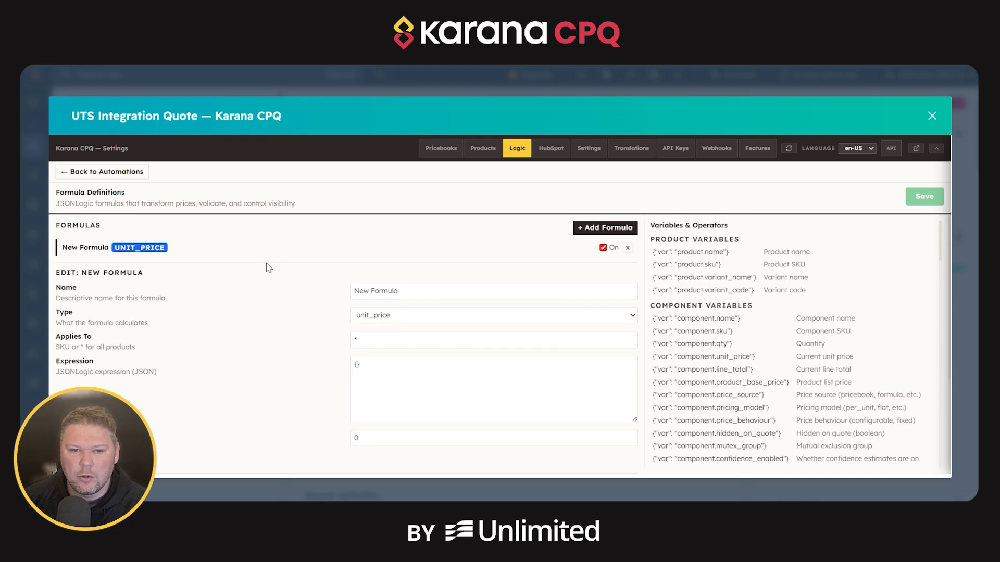
{"action": "left_click_drag", "start_coordinate": [401, 290], "coordinate": [293, 291]}
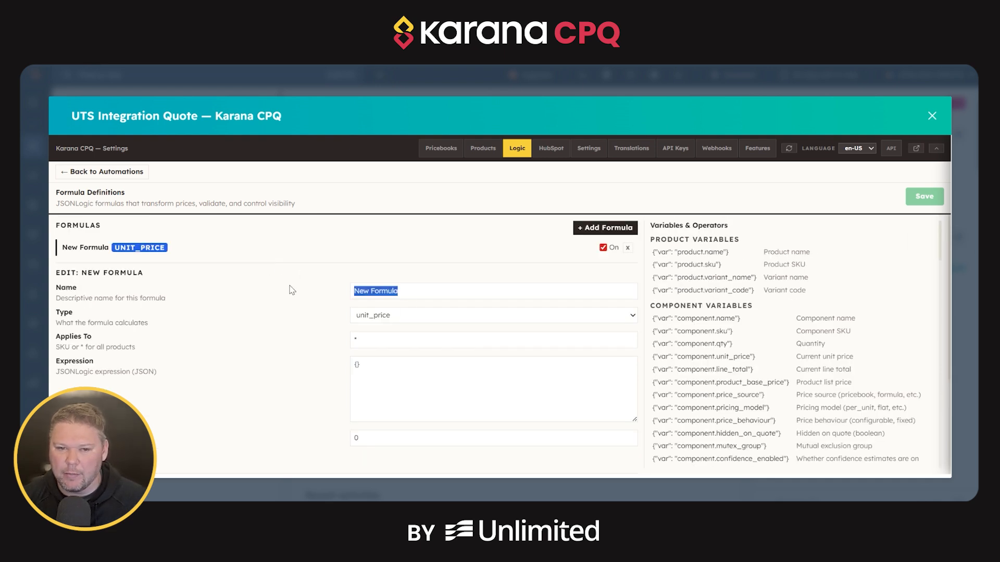
{"action": "type", "text": "Add Ship"}
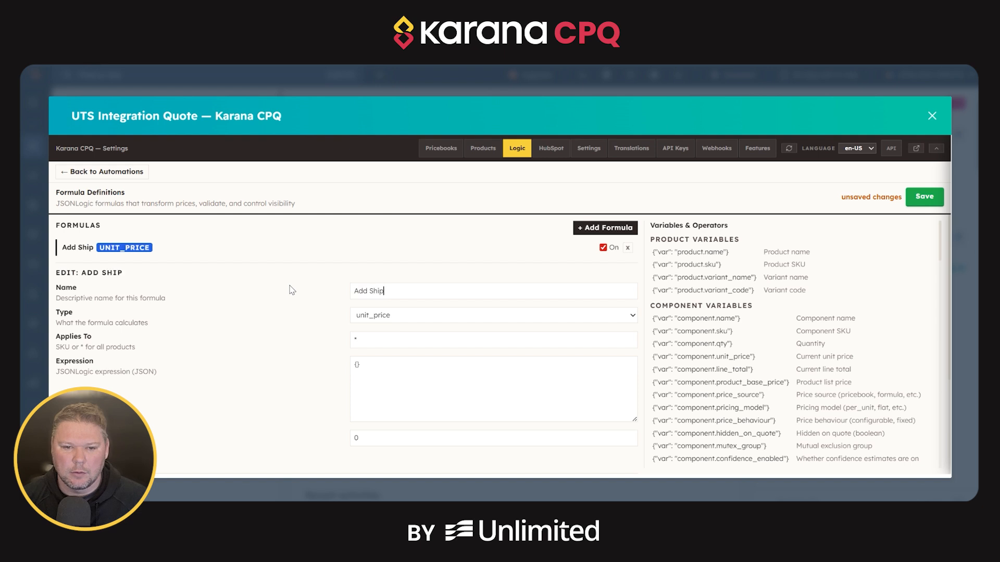
{"action": "type", "text": "ping"}
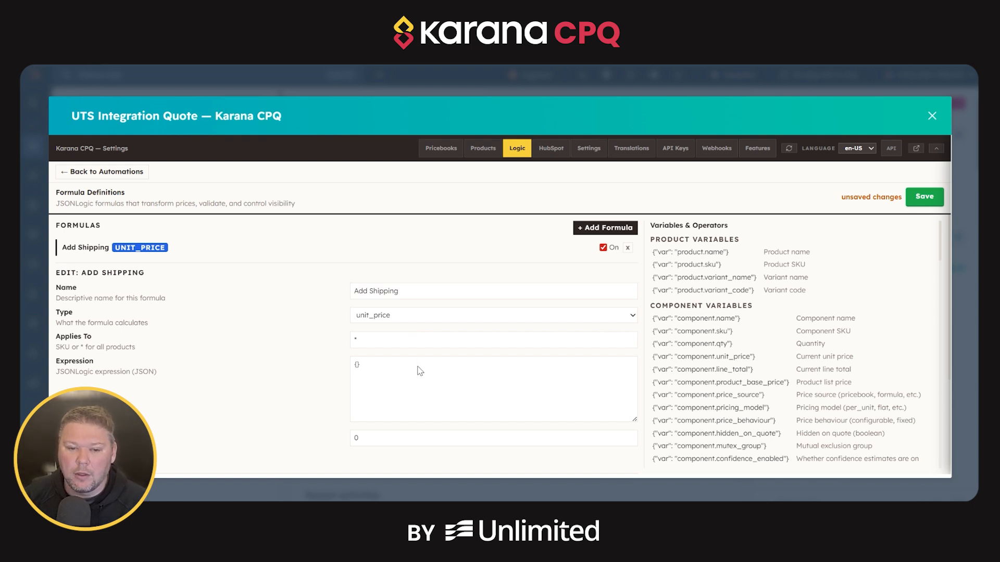
Set the formula's type to validation and look over its Applies To and Expression values.
{"action": "left_click", "coordinate": [410, 387]}
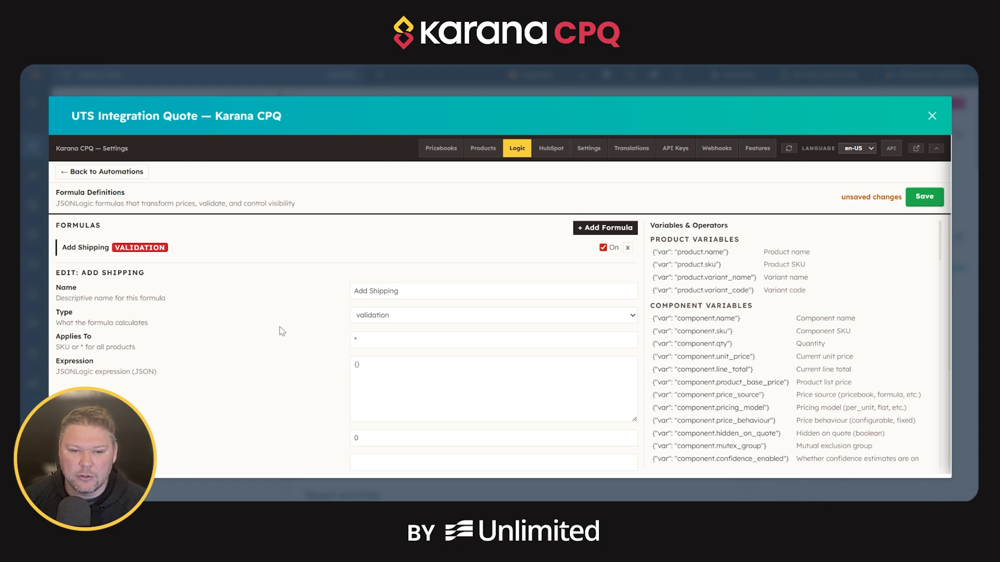
{"action": "scroll", "coordinate": [375, 359], "scroll_direction": "down", "scroll_amount": 2}
{"action": "scroll", "coordinate": [378, 364], "scroll_direction": "up", "scroll_amount": 1}
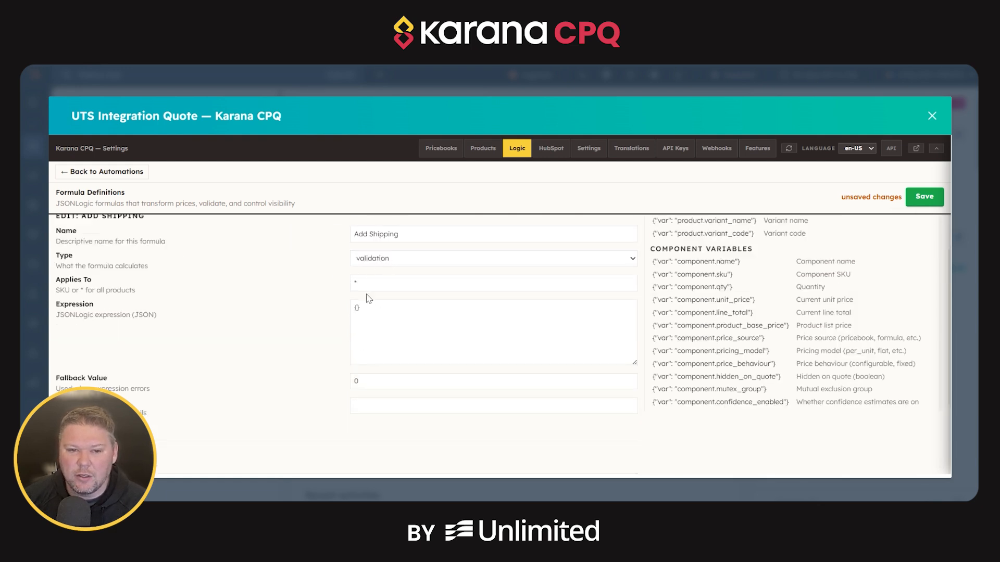
{"action": "left_click_drag", "start_coordinate": [376, 283], "coordinate": [330, 287]}
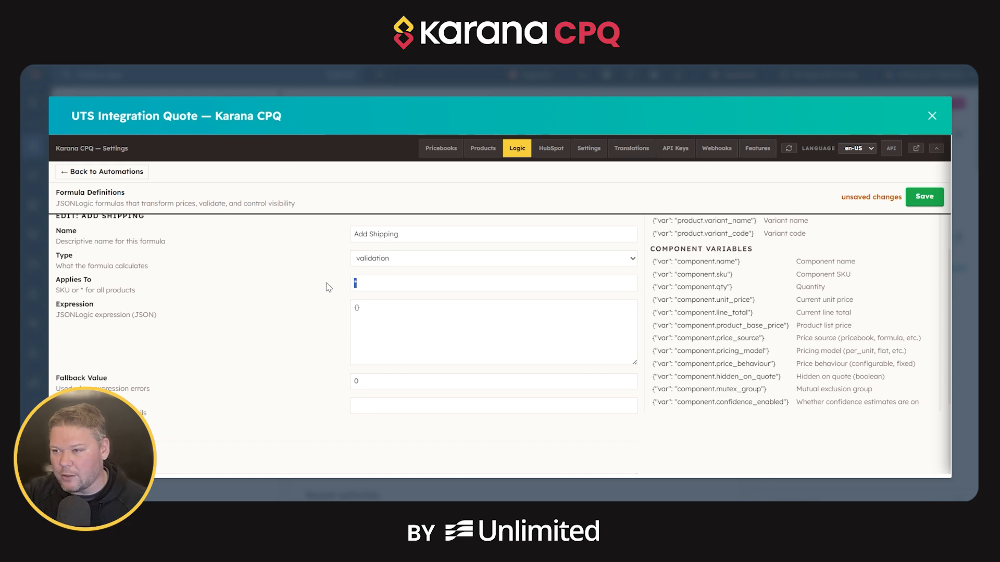
{"action": "left_click_drag", "start_coordinate": [413, 310], "coordinate": [352, 307]}
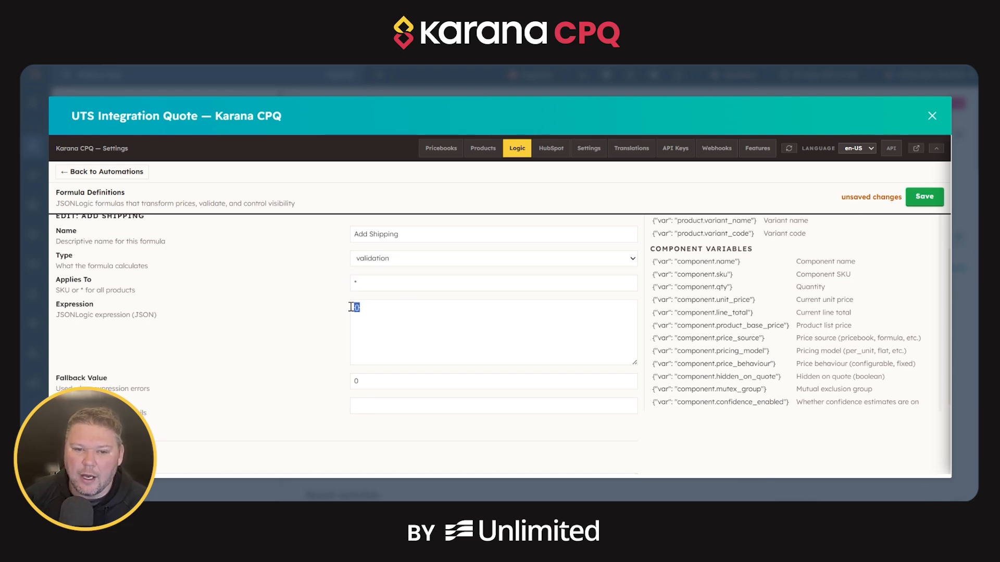
Load the 5% margin floor example from the formula examples into the formula.
{"action": "scroll", "coordinate": [739, 307], "scroll_direction": "up", "scroll_amount": 1}
{"action": "scroll", "coordinate": [723, 305], "scroll_direction": "down", "scroll_amount": 10}
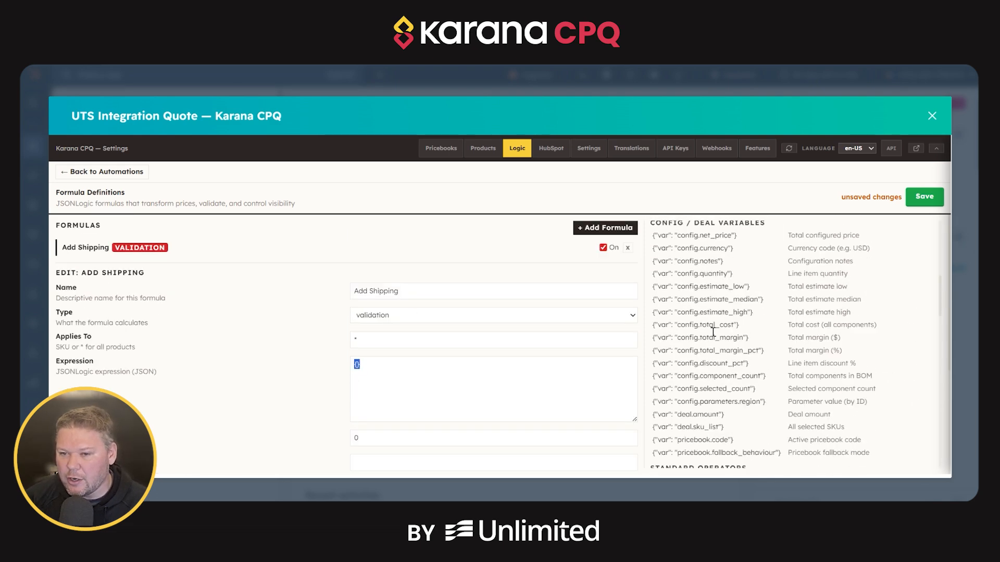
{"action": "scroll", "coordinate": [677, 318], "scroll_direction": "down", "scroll_amount": 4}
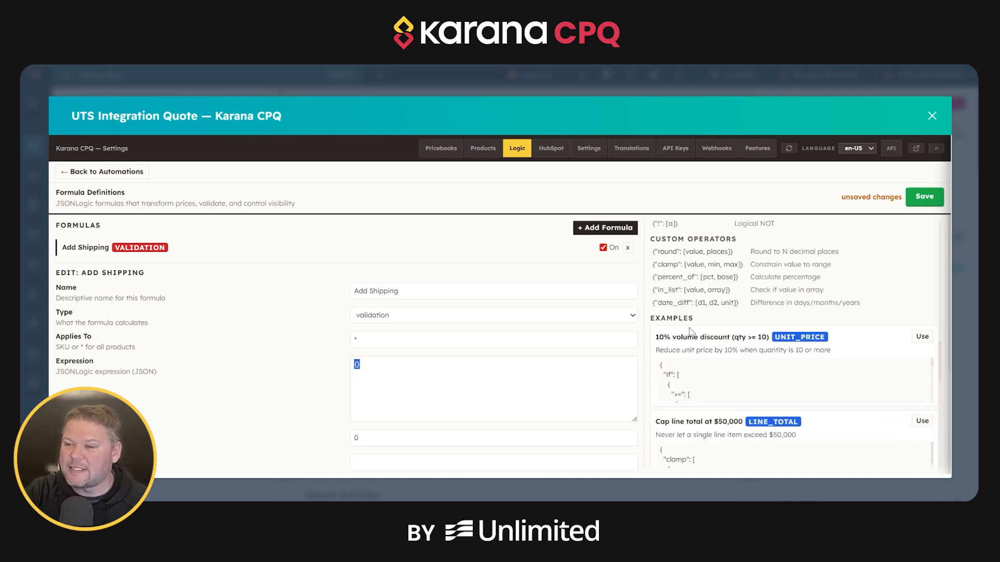
{"action": "scroll", "coordinate": [690, 333], "scroll_direction": "down", "scroll_amount": 3}
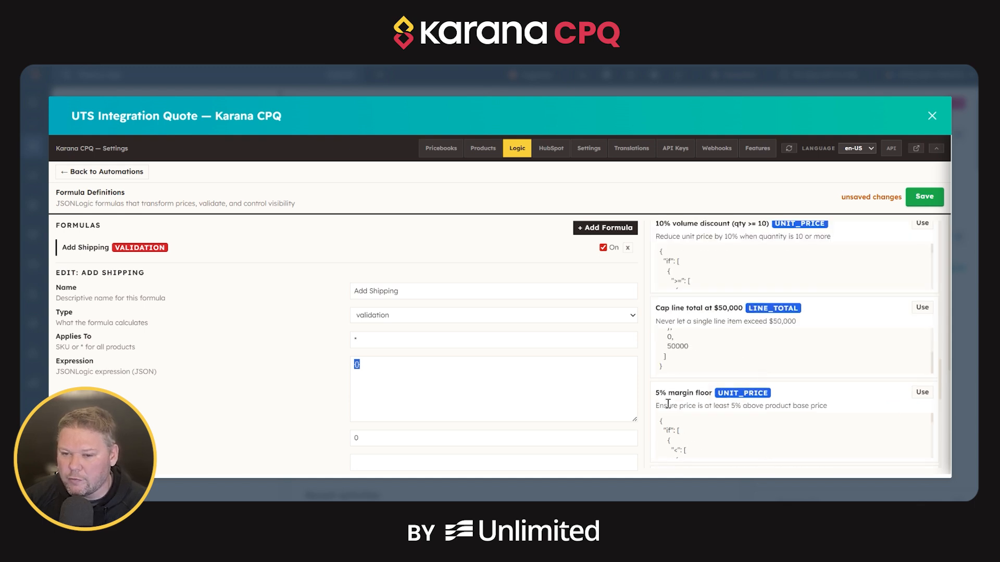
{"action": "left_click", "coordinate": [917, 394]}
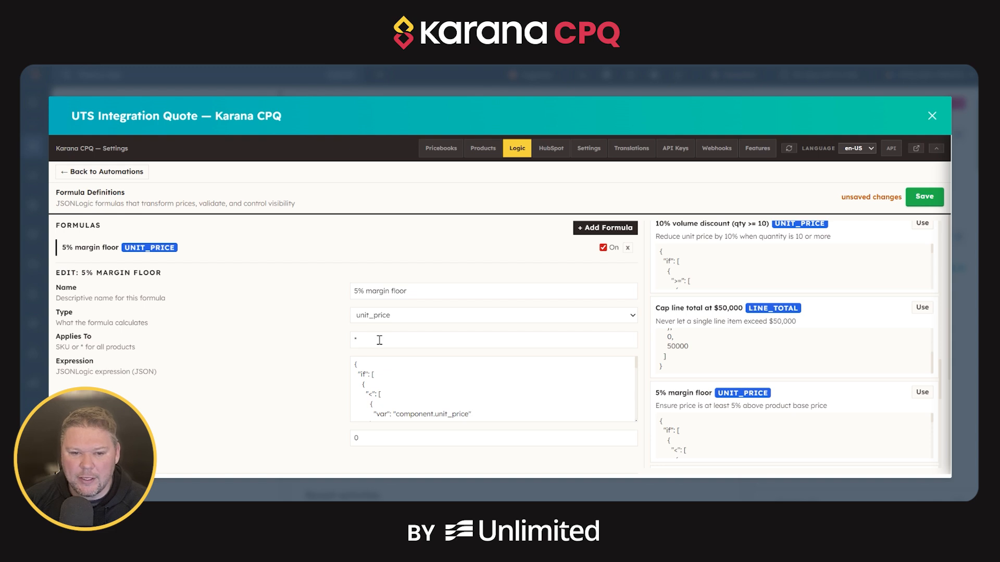
Examine the settings and JSONLogic expression of the 5% margin floor formula.
{"action": "scroll", "coordinate": [379, 341], "scroll_direction": "down", "scroll_amount": 1}
{"action": "scroll", "coordinate": [375, 341], "scroll_direction": "up", "scroll_amount": 1}
{"action": "scroll", "coordinate": [368, 344], "scroll_direction": "down", "scroll_amount": 3}
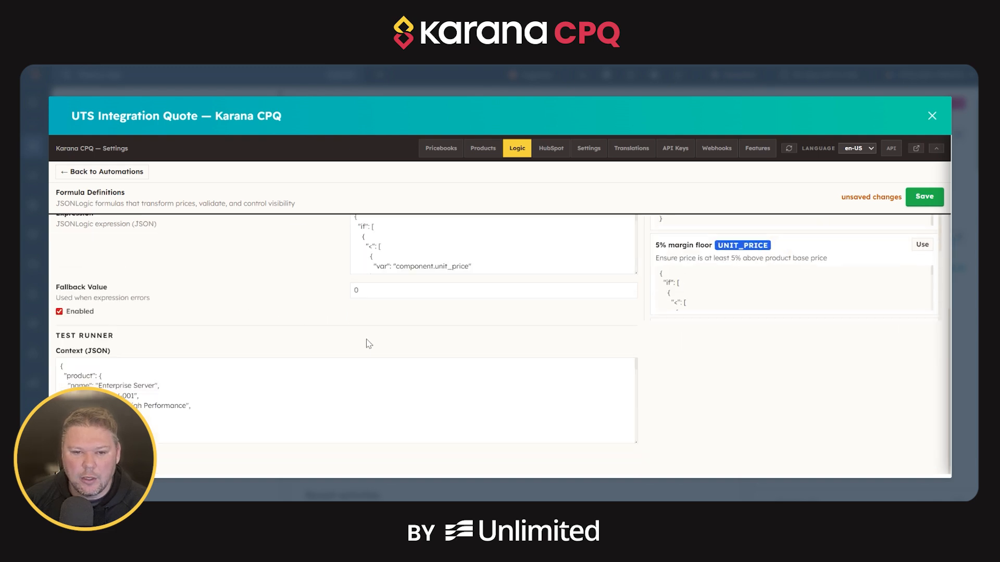
{"action": "scroll", "coordinate": [368, 344], "scroll_direction": "up", "scroll_amount": 1}
{"action": "scroll", "coordinate": [377, 303], "scroll_direction": "down", "scroll_amount": 2}
{"action": "scroll", "coordinate": [375, 287], "scroll_direction": "up", "scroll_amount": 2}
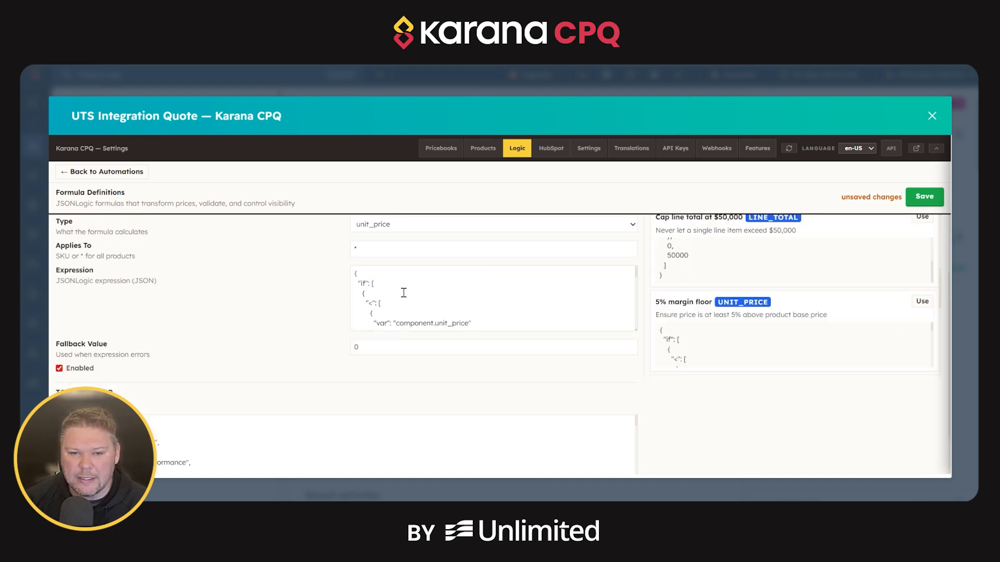
{"action": "scroll", "coordinate": [453, 323], "scroll_direction": "down", "scroll_amount": 2}
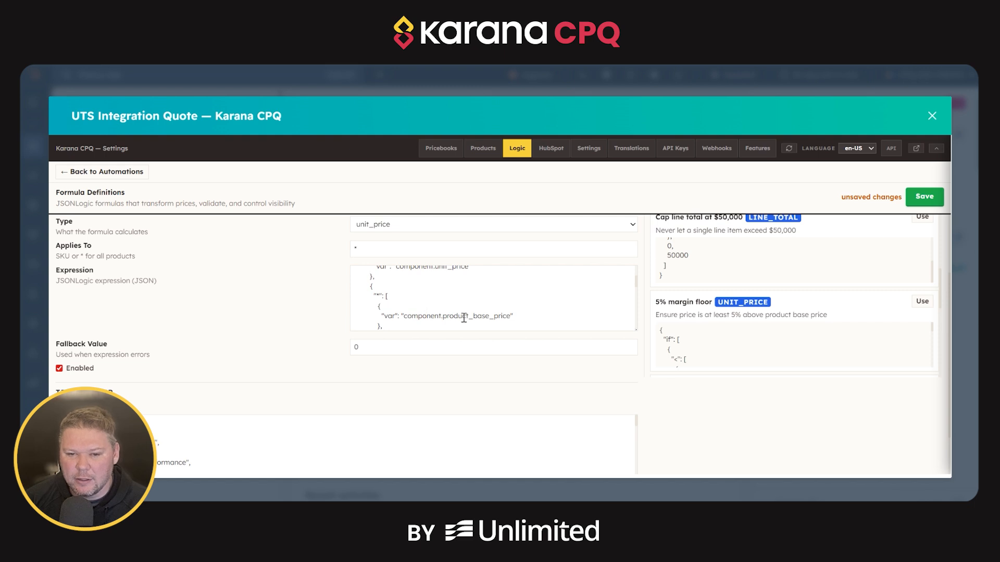
{"action": "scroll", "coordinate": [432, 310], "scroll_direction": "down", "scroll_amount": 2}
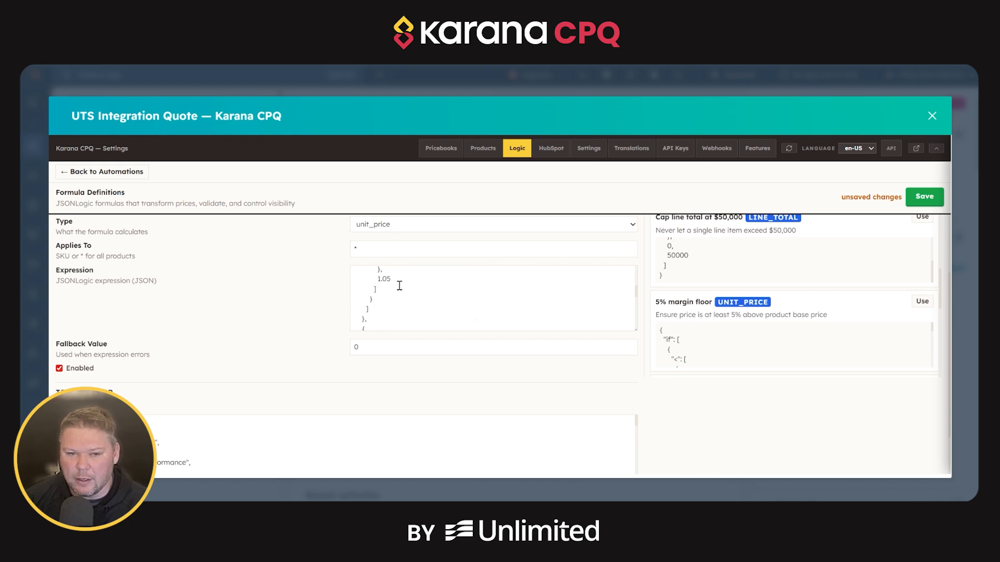
{"action": "scroll", "coordinate": [404, 290], "scroll_direction": "up", "scroll_amount": 2}
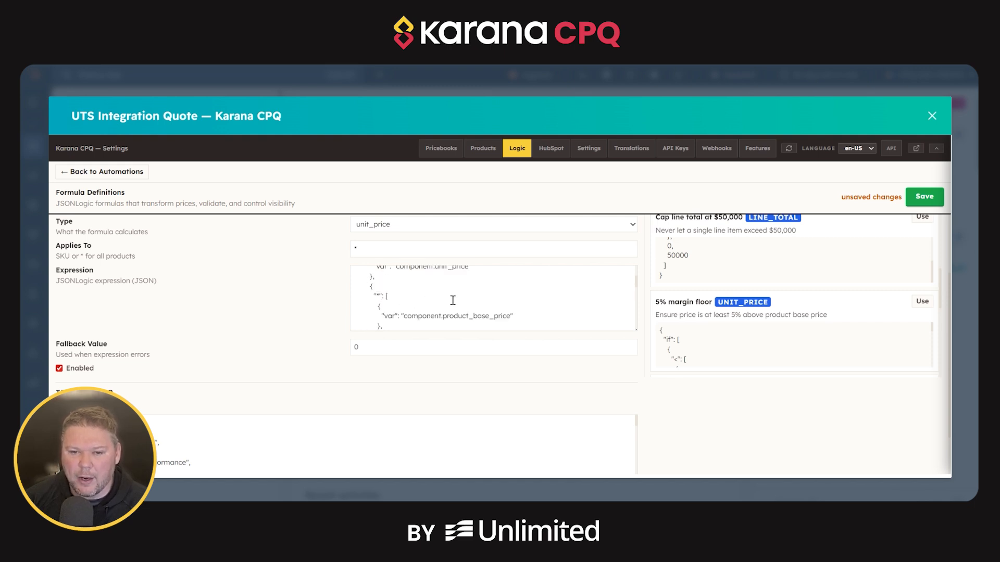
{"action": "scroll", "coordinate": [454, 301], "scroll_direction": "down", "scroll_amount": 2}
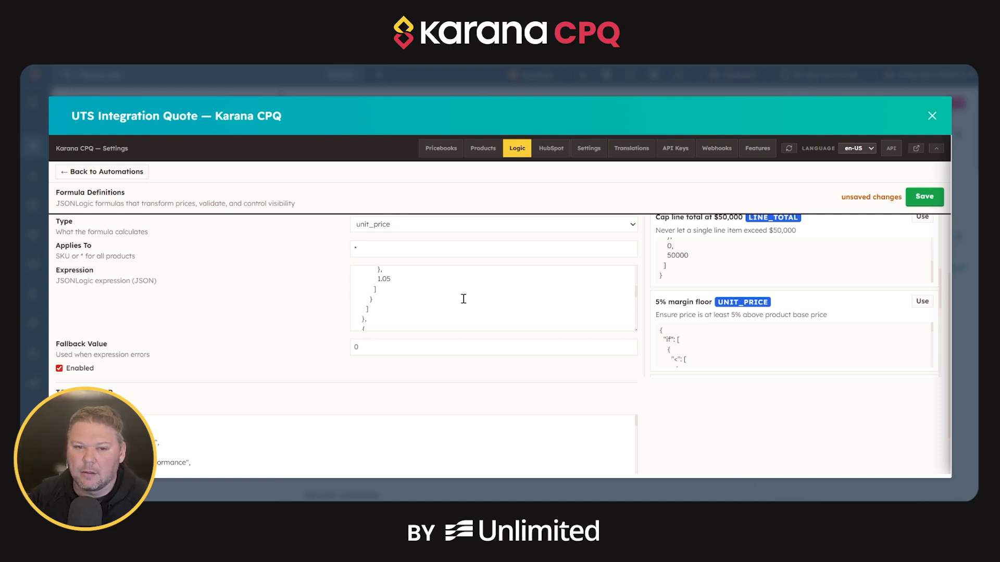
{"action": "scroll", "coordinate": [463, 298], "scroll_direction": "up", "scroll_amount": 2}
{"action": "scroll", "coordinate": [464, 299], "scroll_direction": "up", "scroll_amount": 2}
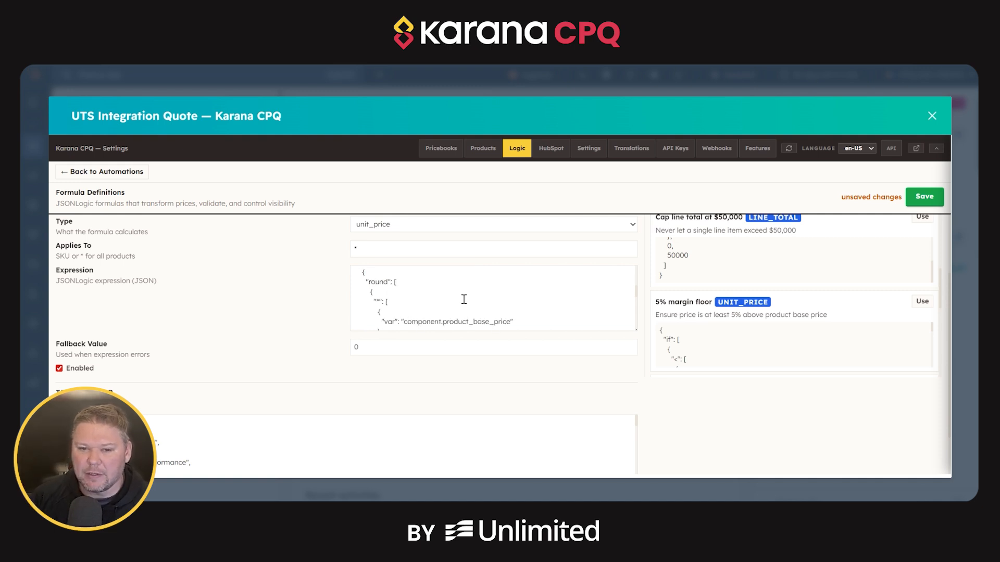
Examine the sample JSON context in the formula's test runner.
{"action": "scroll", "coordinate": [265, 310], "scroll_direction": "down", "scroll_amount": 1}
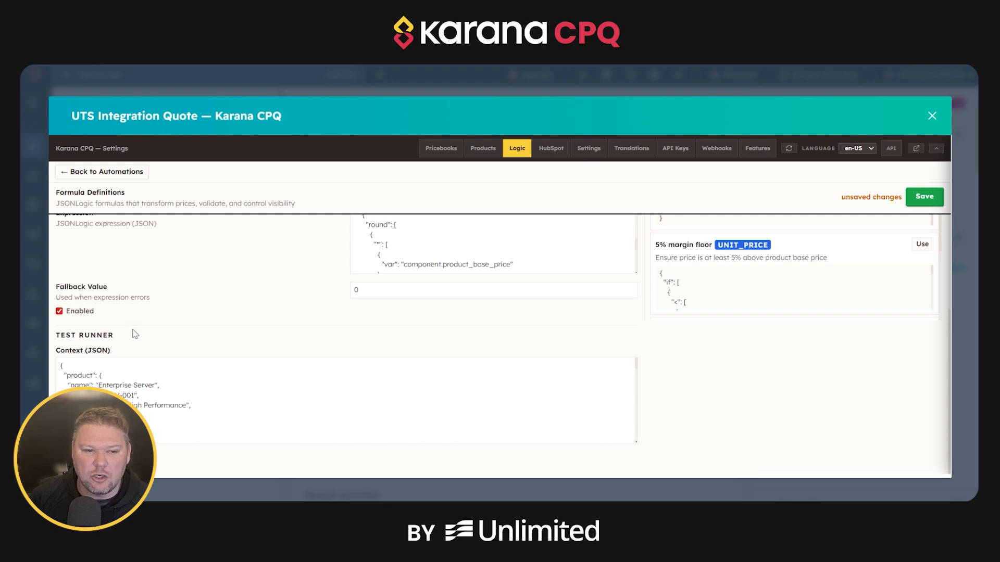
{"action": "scroll", "coordinate": [138, 333], "scroll_direction": "up", "scroll_amount": 1}
{"action": "scroll", "coordinate": [183, 341], "scroll_direction": "down", "scroll_amount": 1}
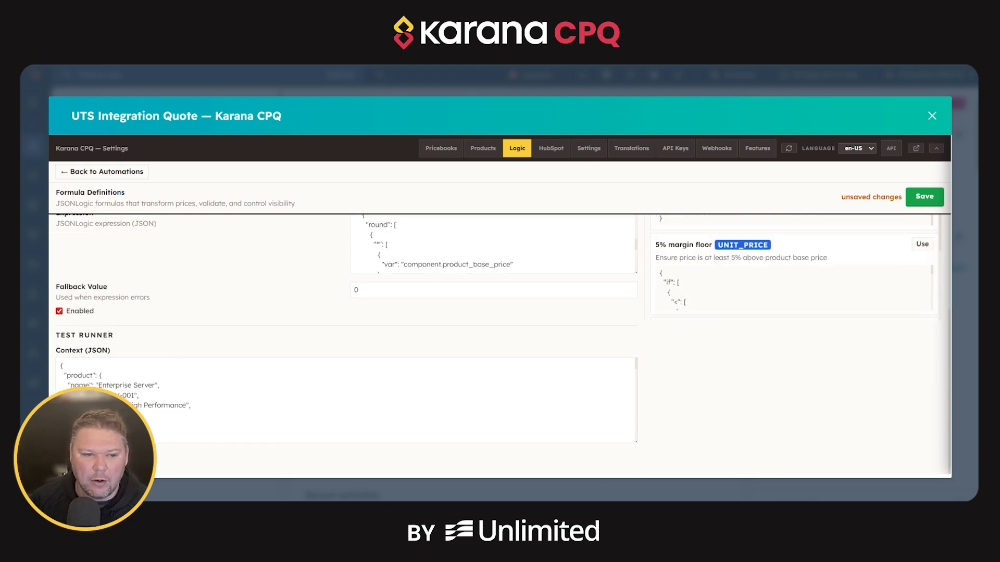
{"action": "scroll", "coordinate": [208, 400], "scroll_direction": "down", "scroll_amount": 6}
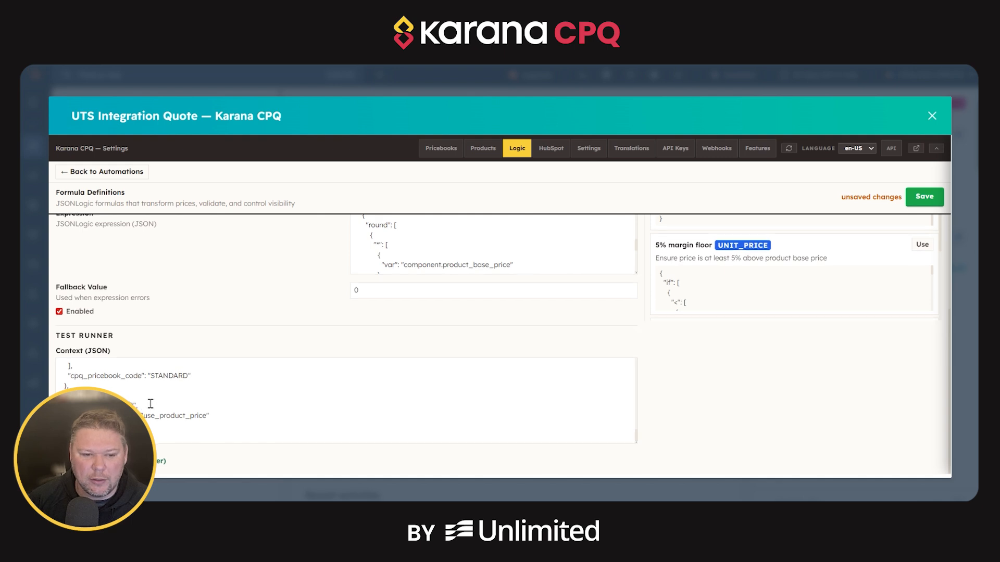
{"action": "scroll", "coordinate": [142, 405], "scroll_direction": "up", "scroll_amount": 3}
{"action": "scroll", "coordinate": [141, 403], "scroll_direction": "up", "scroll_amount": 3}
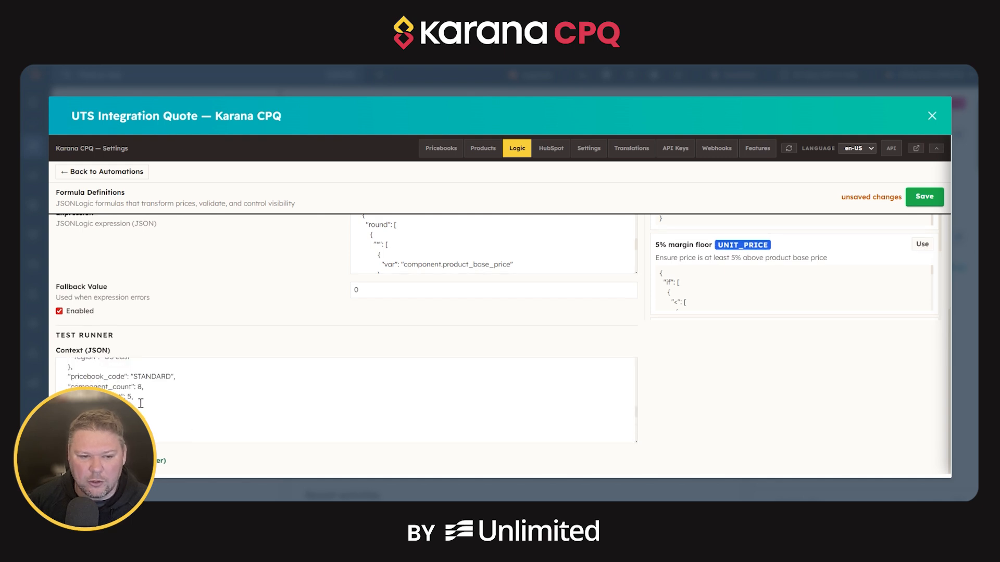
{"action": "scroll", "coordinate": [183, 395], "scroll_direction": "up", "scroll_amount": 3}
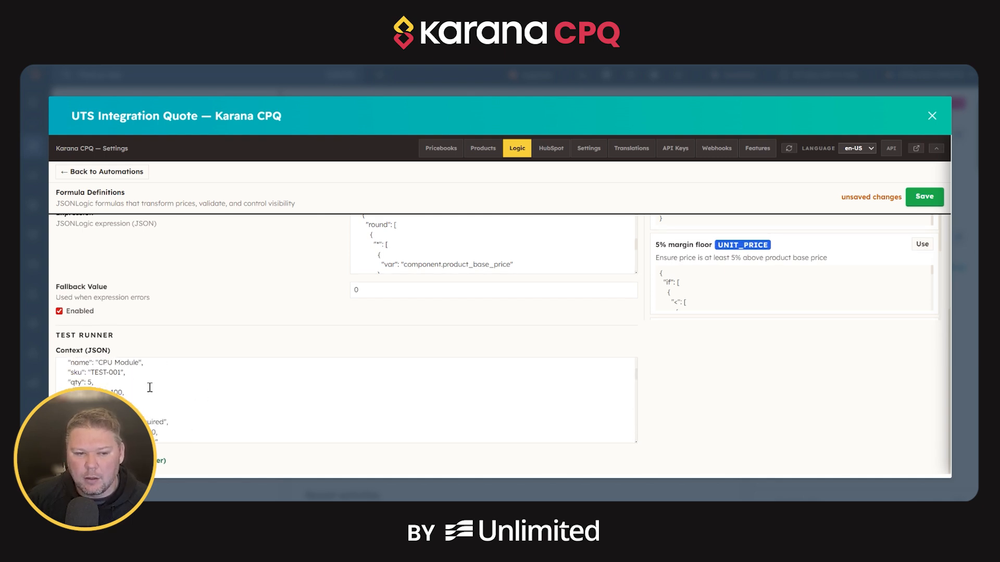
{"action": "scroll", "coordinate": [325, 398], "scroll_direction": "up", "scroll_amount": 5}
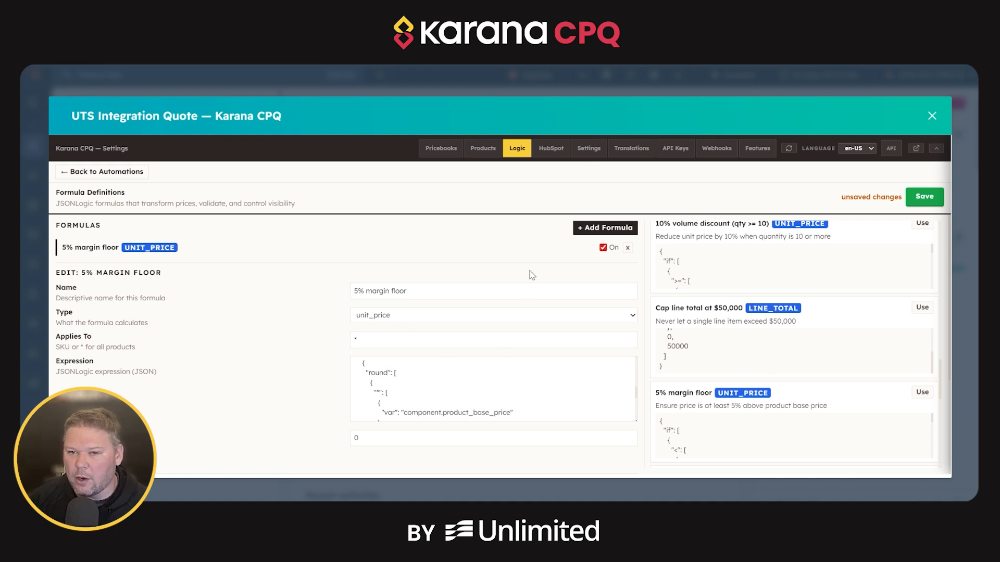
Review the 5% margin floor expression through to its end, save the formula and return to the automations list.
{"action": "scroll", "coordinate": [396, 370], "scroll_direction": "down", "scroll_amount": 3}
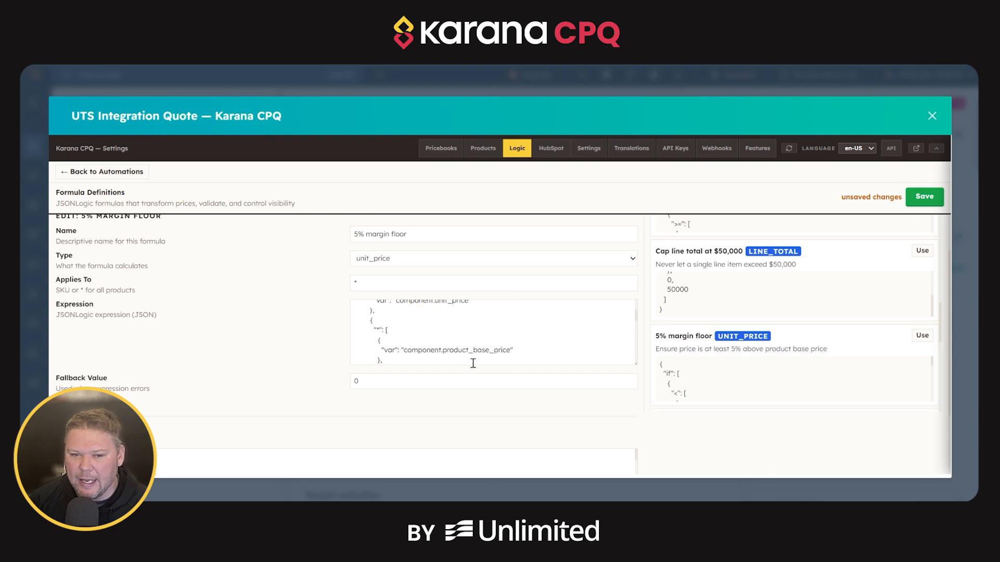
{"action": "scroll", "coordinate": [473, 363], "scroll_direction": "up", "scroll_amount": 3}
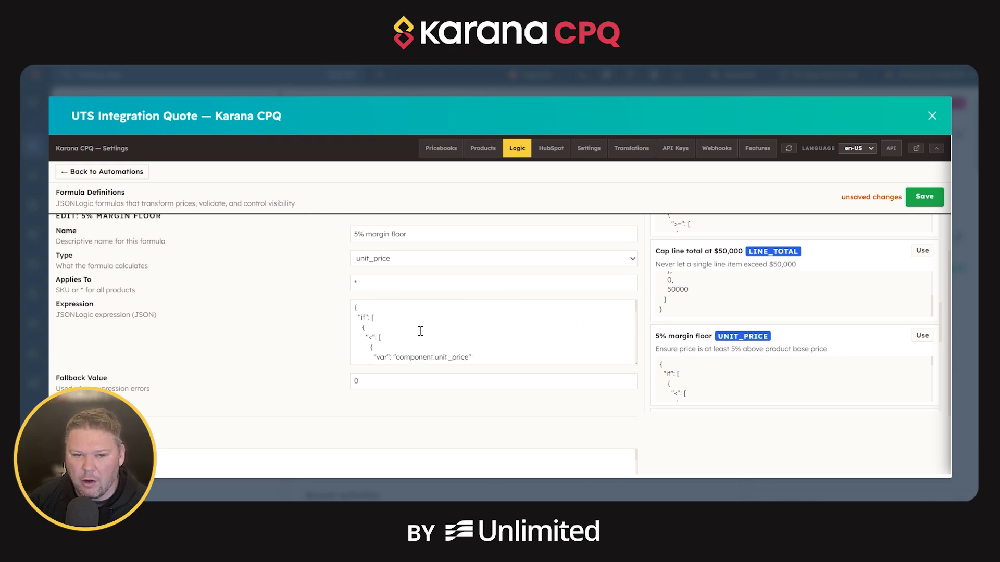
{"action": "scroll", "coordinate": [420, 331], "scroll_direction": "up", "scroll_amount": 2}
{"action": "scroll", "coordinate": [436, 380], "scroll_direction": "down", "scroll_amount": 5}
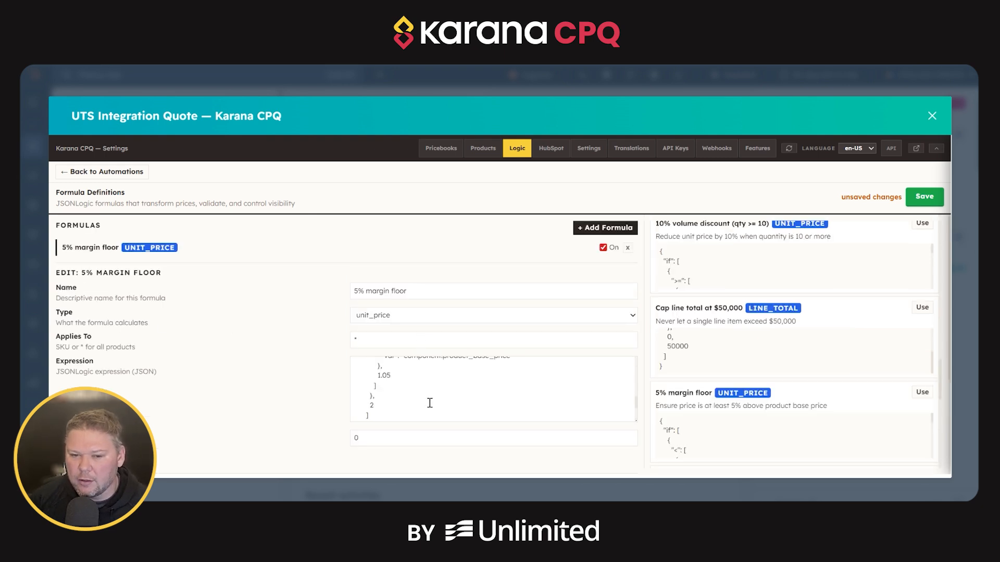
{"action": "scroll", "coordinate": [430, 401], "scroll_direction": "down", "scroll_amount": 3}
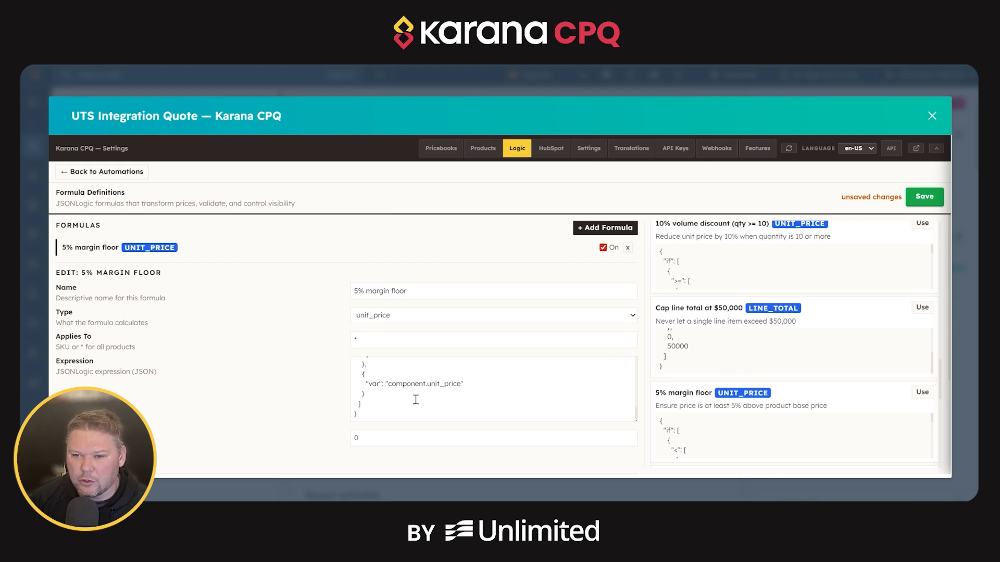
{"action": "scroll", "coordinate": [469, 393], "scroll_direction": "up", "scroll_amount": 5}
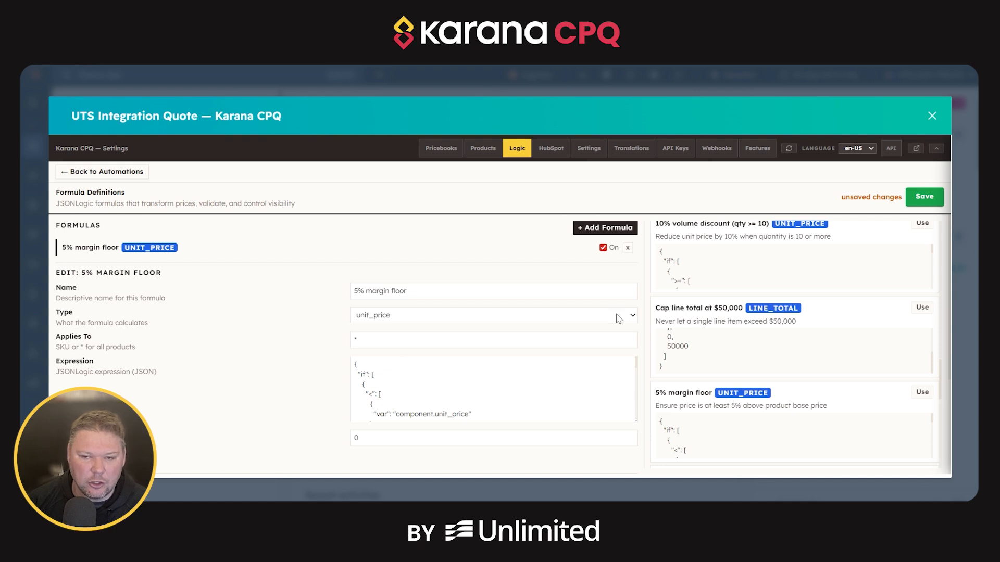
{"action": "left_click", "coordinate": [921, 197]}
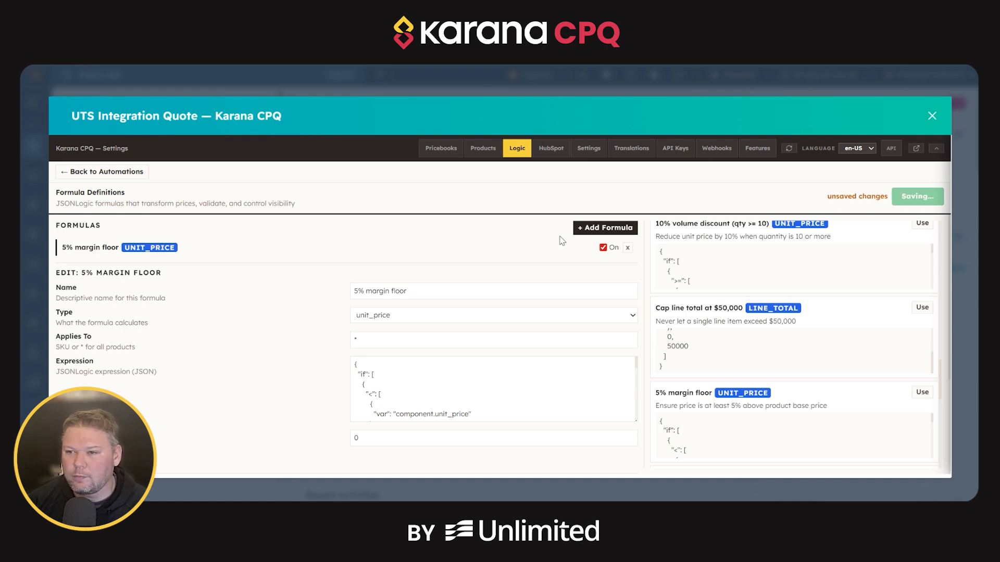
{"action": "left_click", "coordinate": [114, 175]}
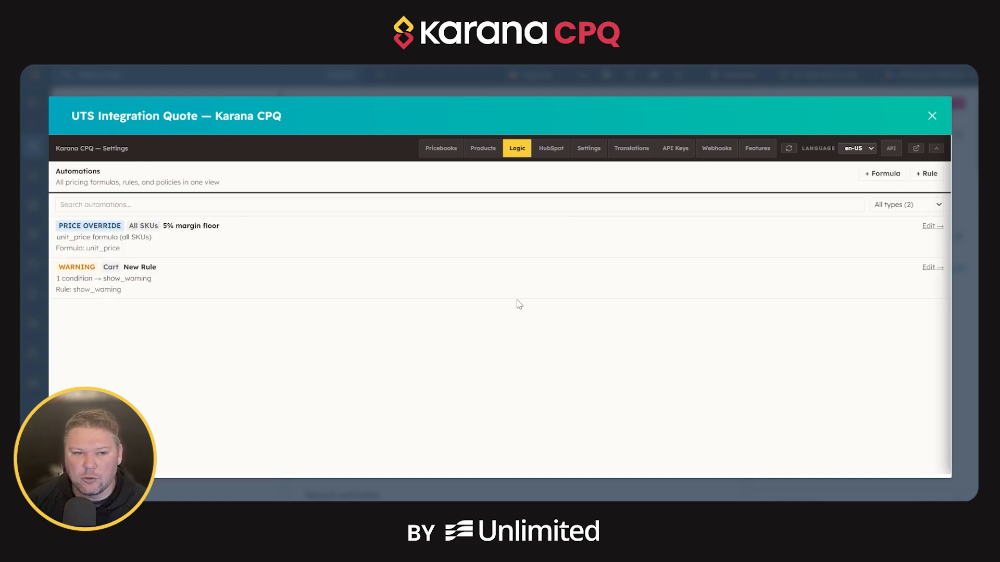
Open the cart warning rule for editing, try its ANY condition (OR) logic and set it back to ALL conditions (AND).
{"action": "left_click", "coordinate": [931, 267]}
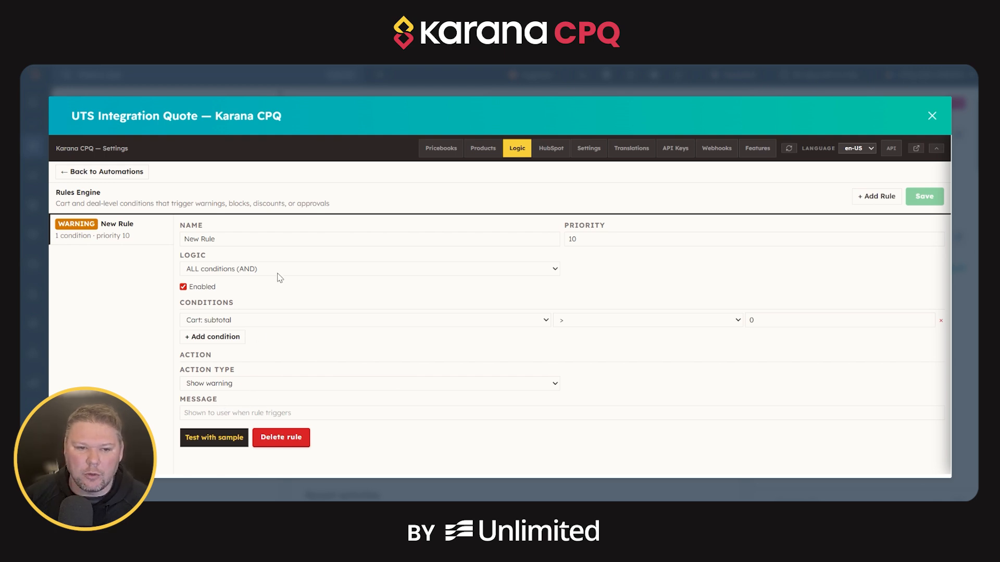
{"action": "left_click", "coordinate": [255, 301]}
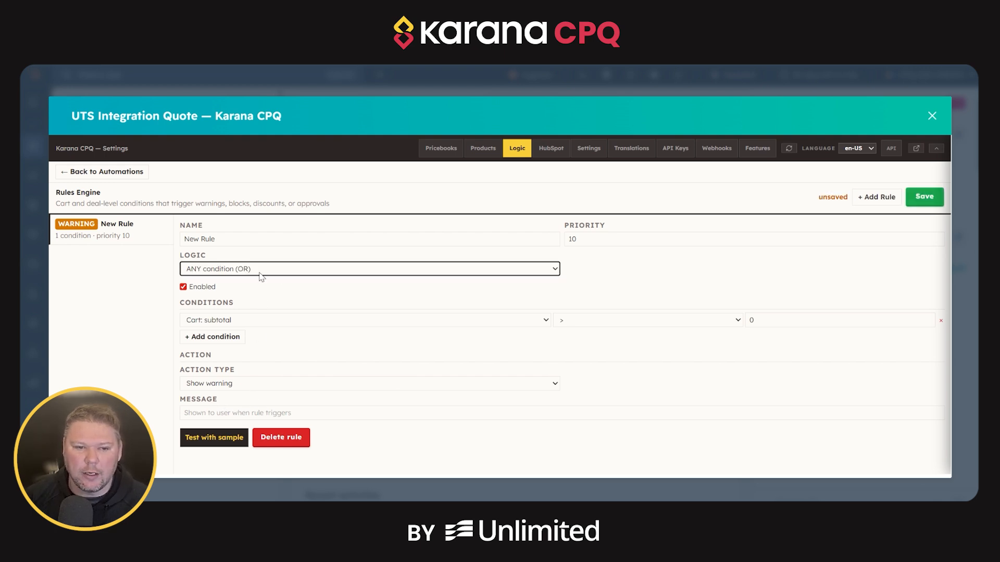
{"action": "left_click", "coordinate": [320, 274]}
{"action": "left_click", "coordinate": [293, 286]}
{"action": "left_click", "coordinate": [294, 271]}
{"action": "left_click", "coordinate": [287, 300]}
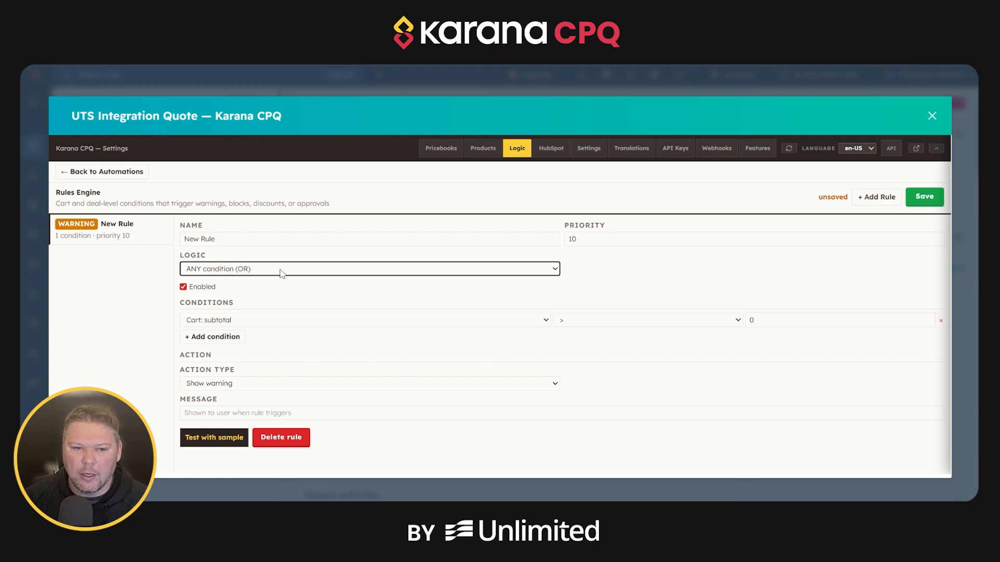
{"action": "left_click", "coordinate": [280, 269]}
{"action": "left_click", "coordinate": [275, 284]}
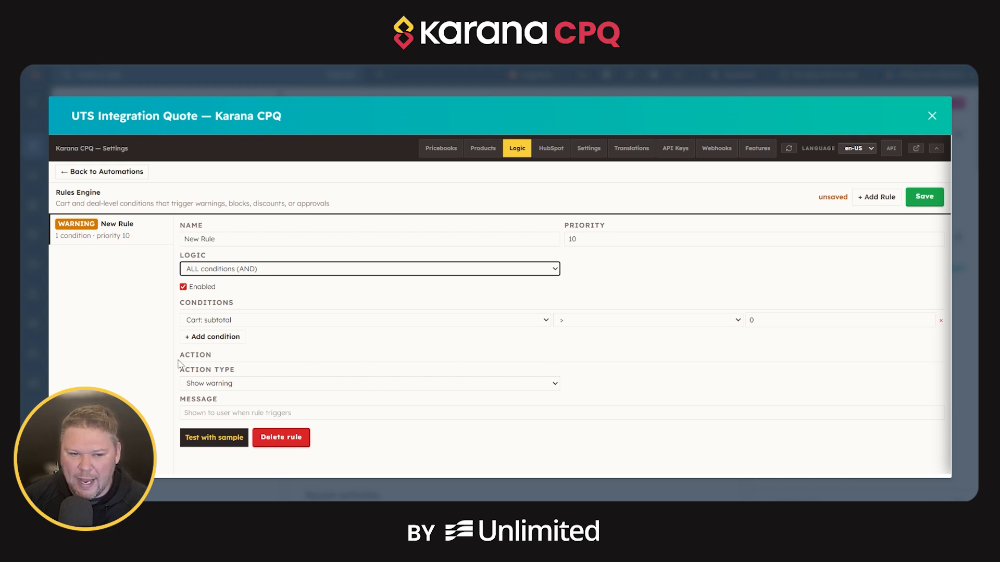
Set the cart subtotal condition's operator to <= and enter "Cart must have a value" as the rule's message.
{"action": "left_click", "coordinate": [310, 411]}
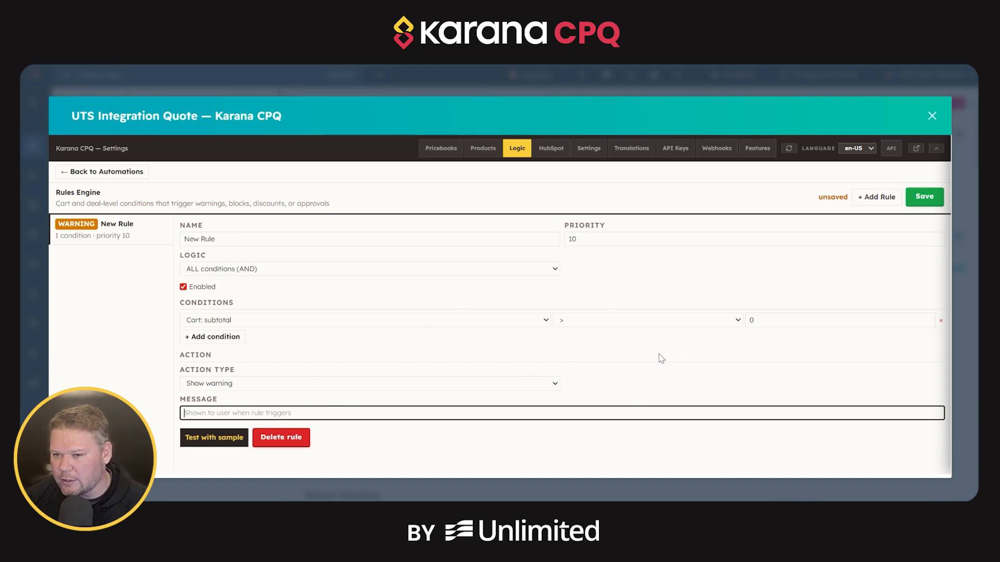
{"action": "left_click", "coordinate": [713, 330]}
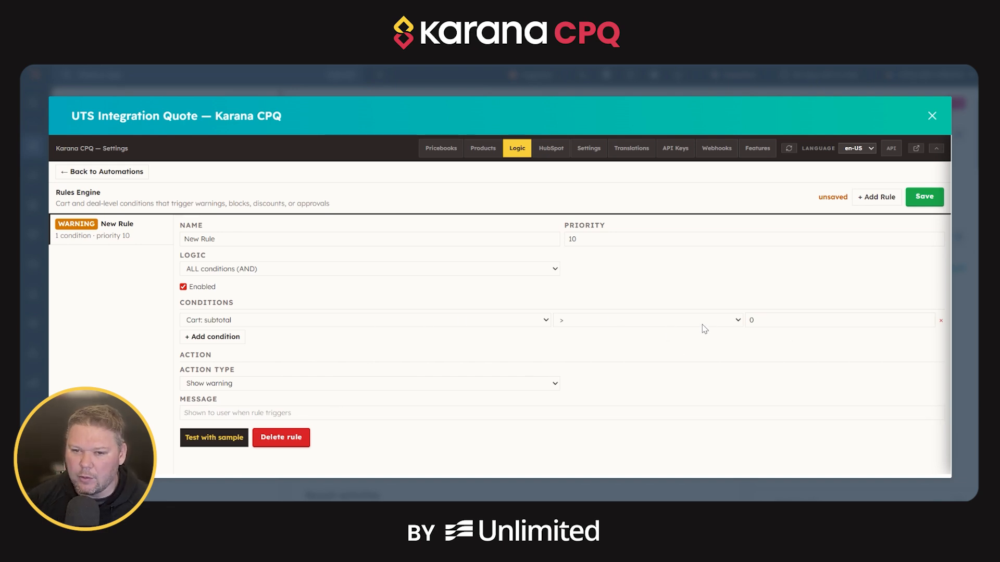
{"action": "left_click", "coordinate": [665, 386]}
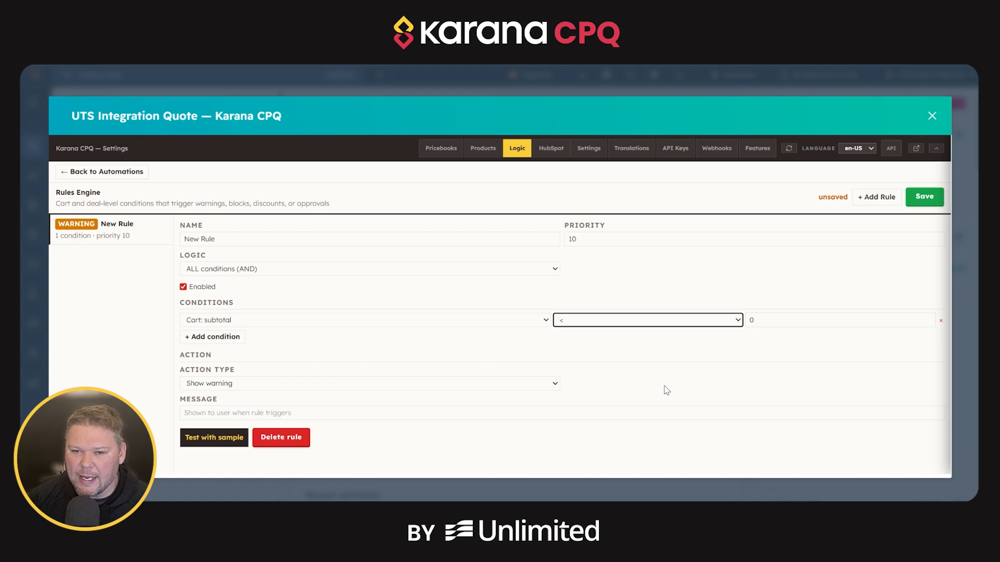
{"action": "left_click", "coordinate": [584, 333]}
{"action": "left_click", "coordinate": [580, 398]}
{"action": "left_click", "coordinate": [717, 354]}
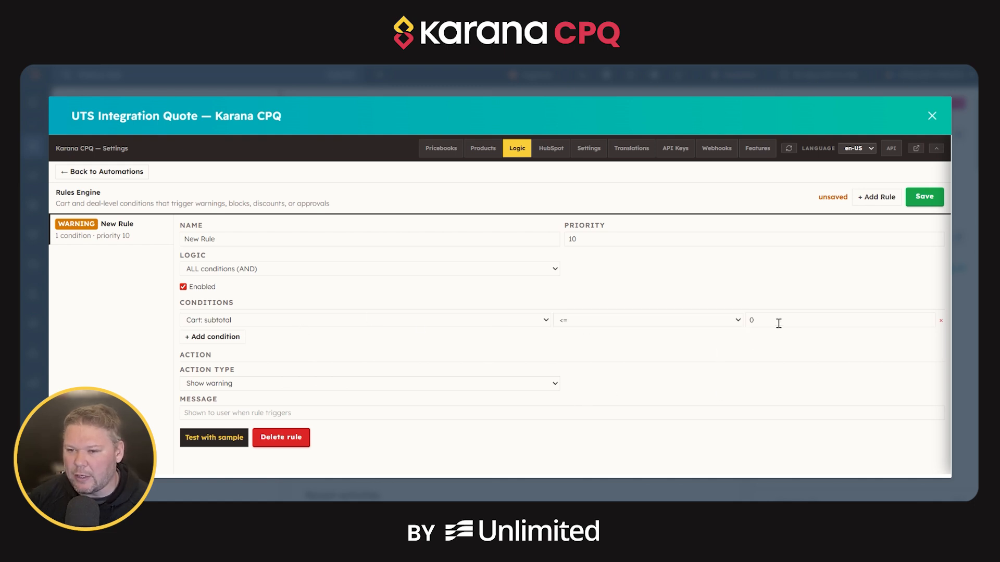
{"action": "left_click", "coordinate": [572, 408]}
{"action": "type", "text": "Co"}
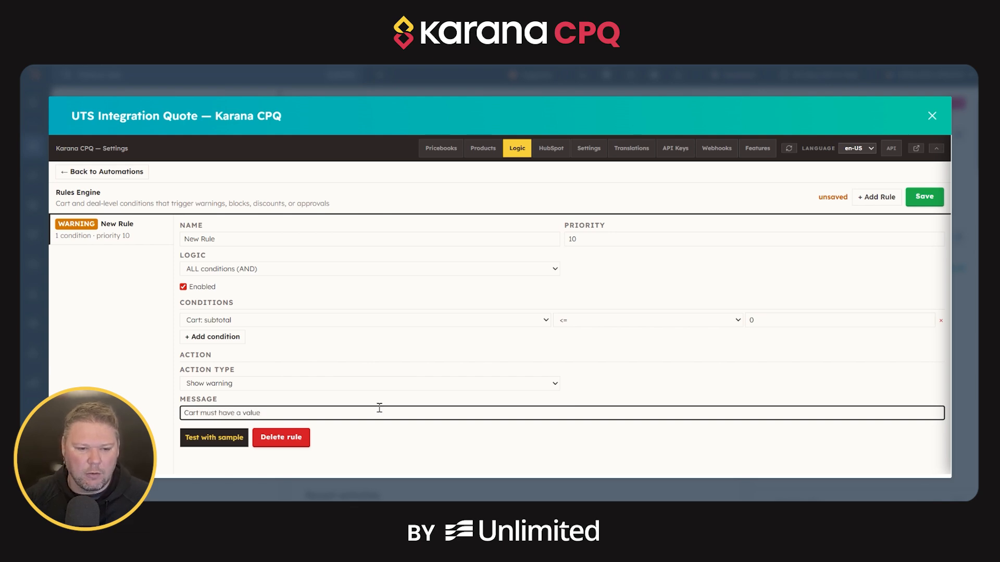
Test the cart warning rule with sample data and examine the JSON output through to its end.
{"action": "left_click", "coordinate": [207, 439]}
{"action": "scroll", "coordinate": [353, 387], "scroll_direction": "down", "scroll_amount": 1}
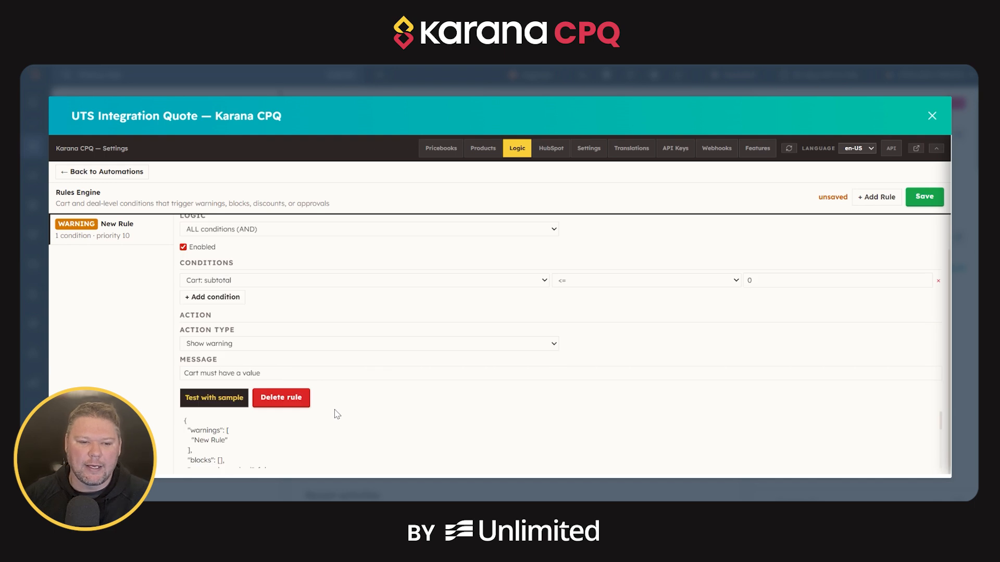
{"action": "scroll", "coordinate": [279, 439], "scroll_direction": "down", "scroll_amount": 1}
{"action": "scroll", "coordinate": [292, 442], "scroll_direction": "down", "scroll_amount": 2}
{"action": "scroll", "coordinate": [261, 440], "scroll_direction": "down", "scroll_amount": 3}
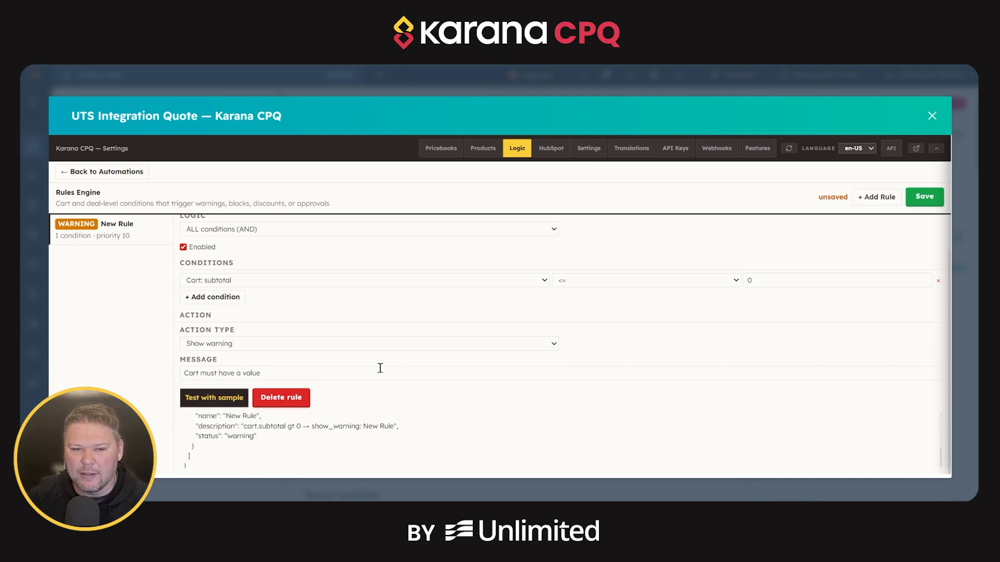
{"action": "scroll", "coordinate": [462, 359], "scroll_direction": "up", "scroll_amount": 1}
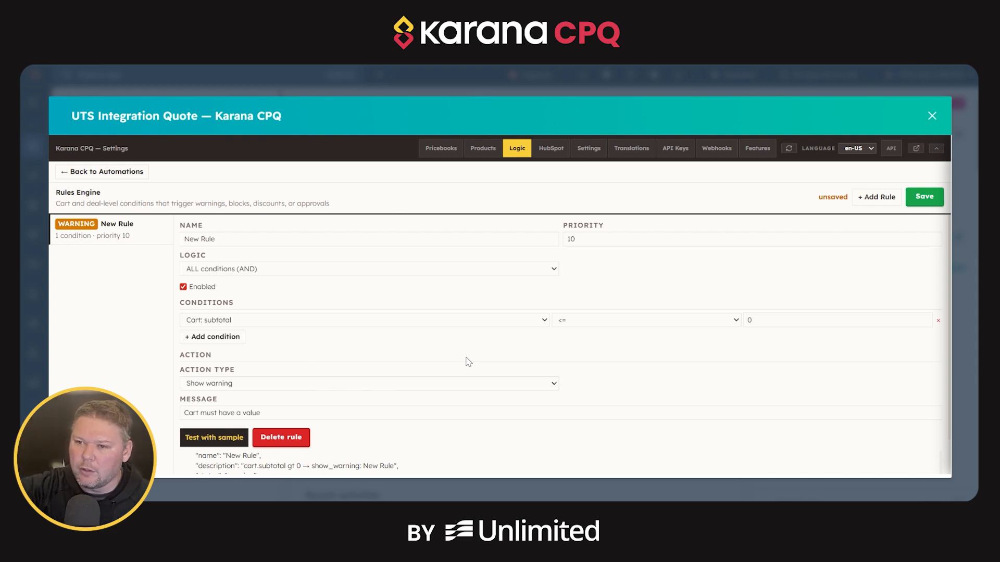
Try the Block save and Require approval action types on the cart rule.
{"action": "left_click", "coordinate": [441, 409]}
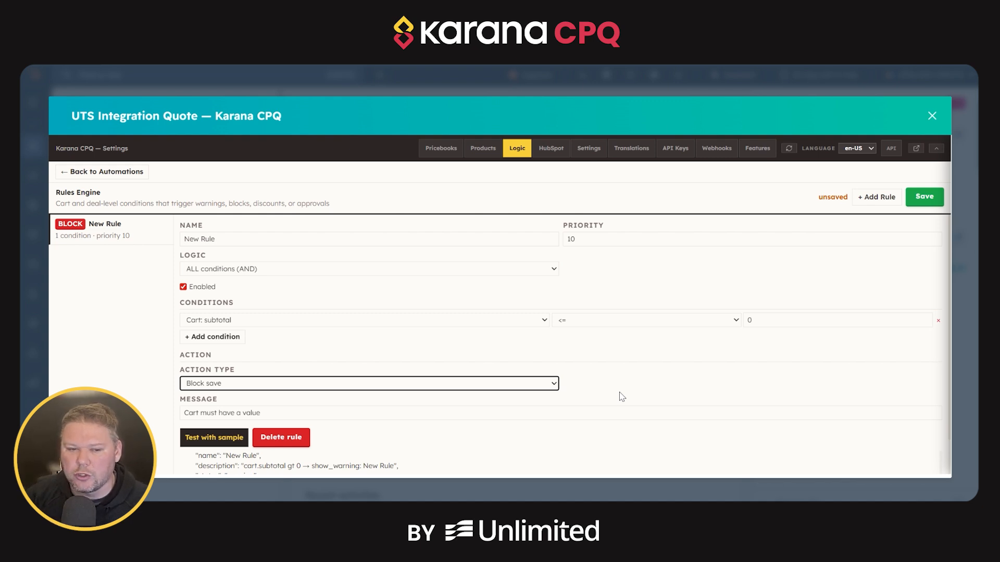
{"action": "scroll", "coordinate": [621, 396], "scroll_direction": "down", "scroll_amount": 1}
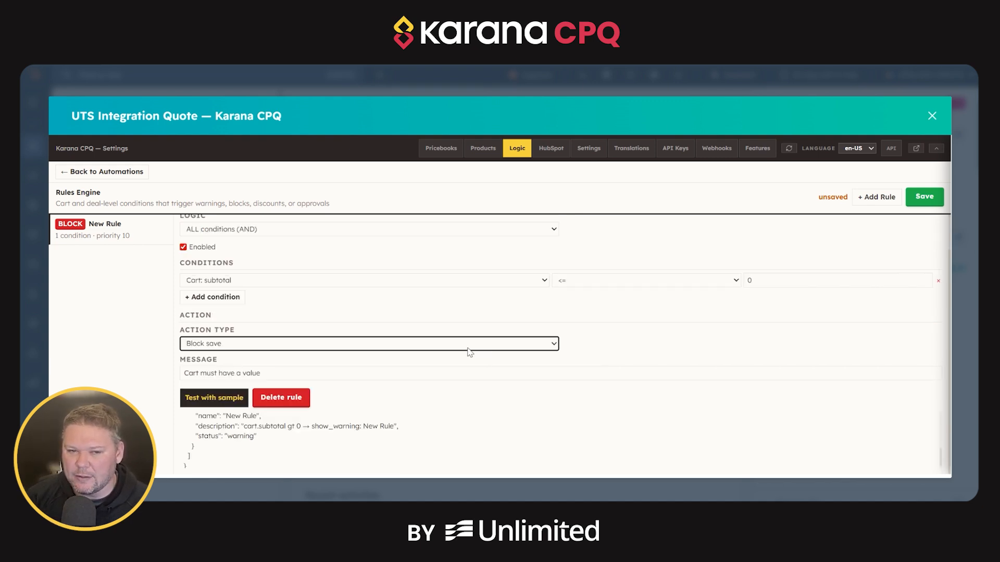
{"action": "left_click", "coordinate": [320, 311]}
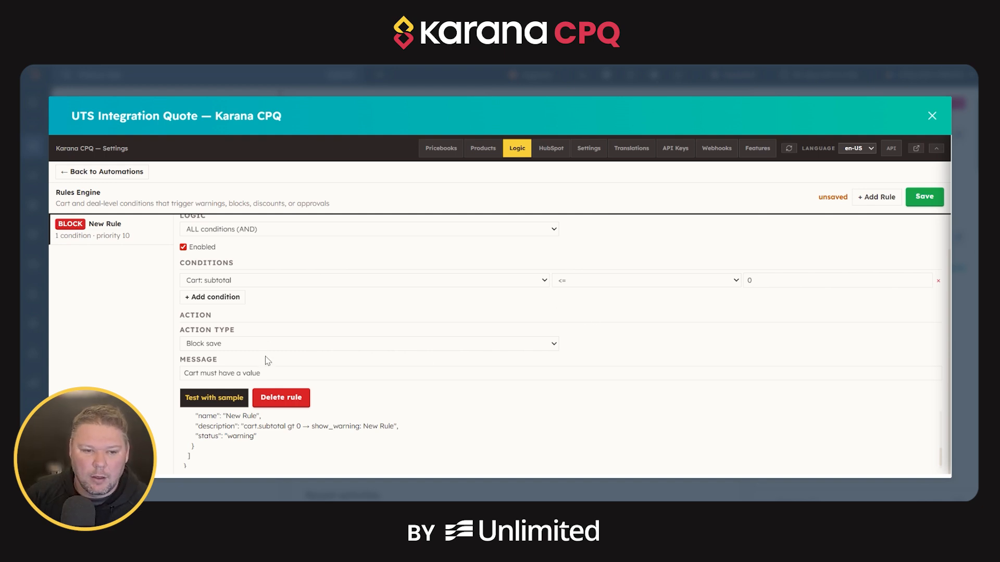
{"action": "left_click", "coordinate": [291, 382]}
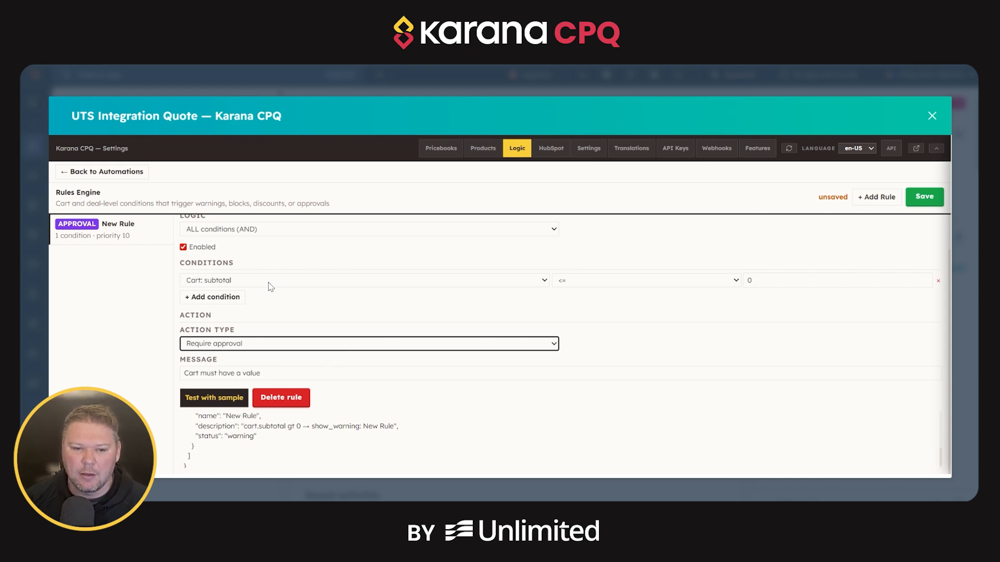
{"action": "left_click", "coordinate": [377, 353]}
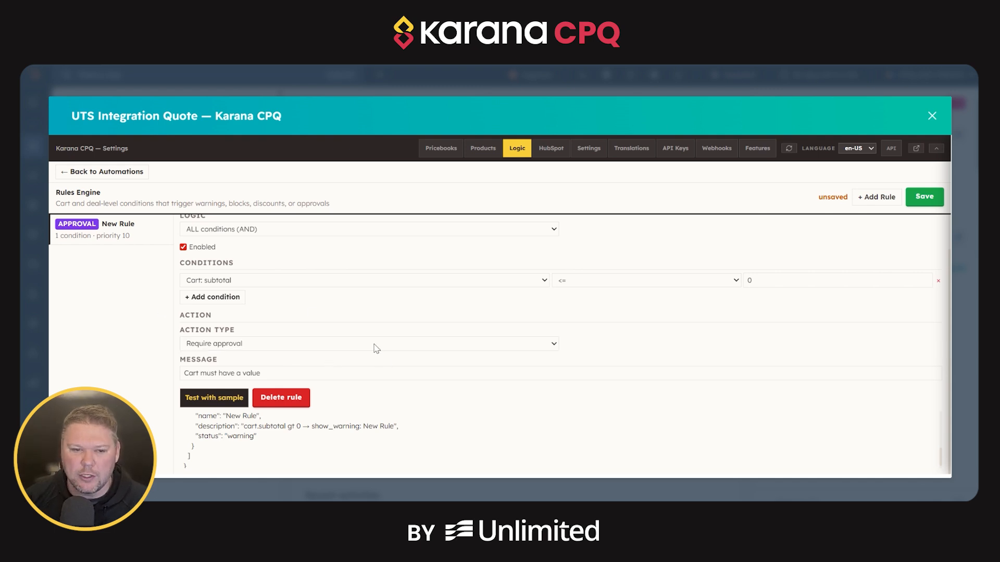
Set the cart rule's action type to Apply discount with a 10% discount.
{"action": "left_click", "coordinate": [328, 396]}
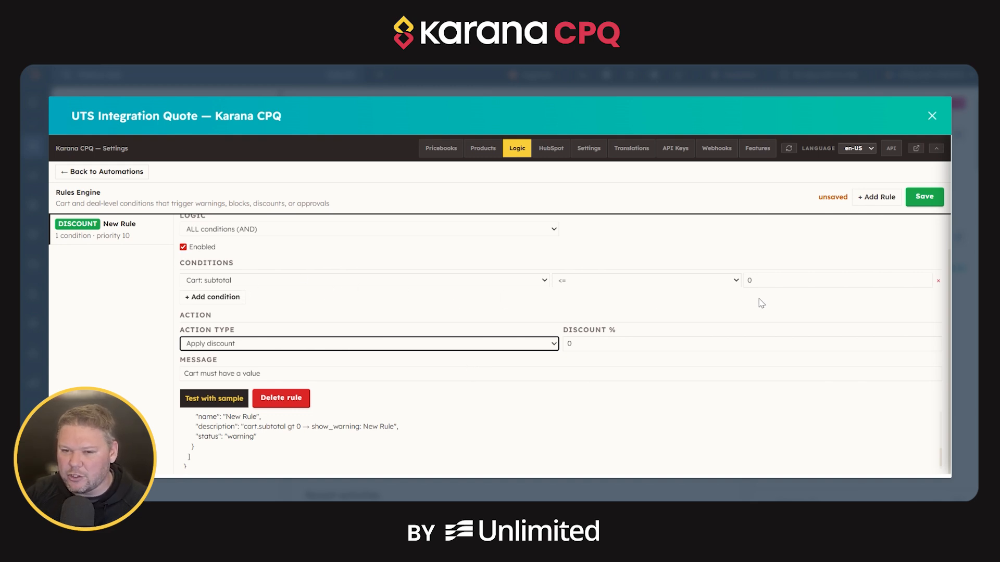
{"action": "left_click", "coordinate": [617, 348]}
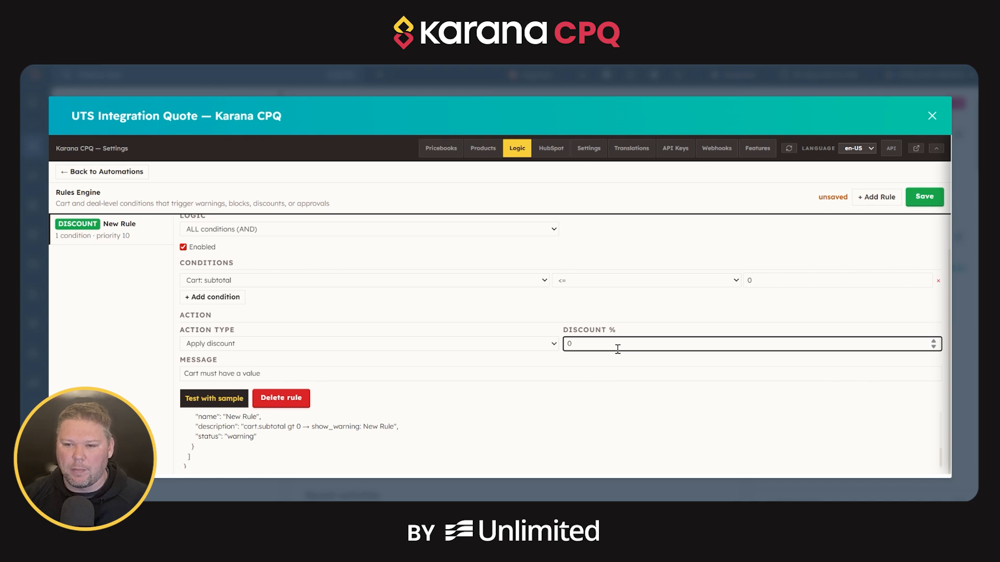
{"action": "type", "text": "10"}
{"action": "left_click", "coordinate": [725, 324]}
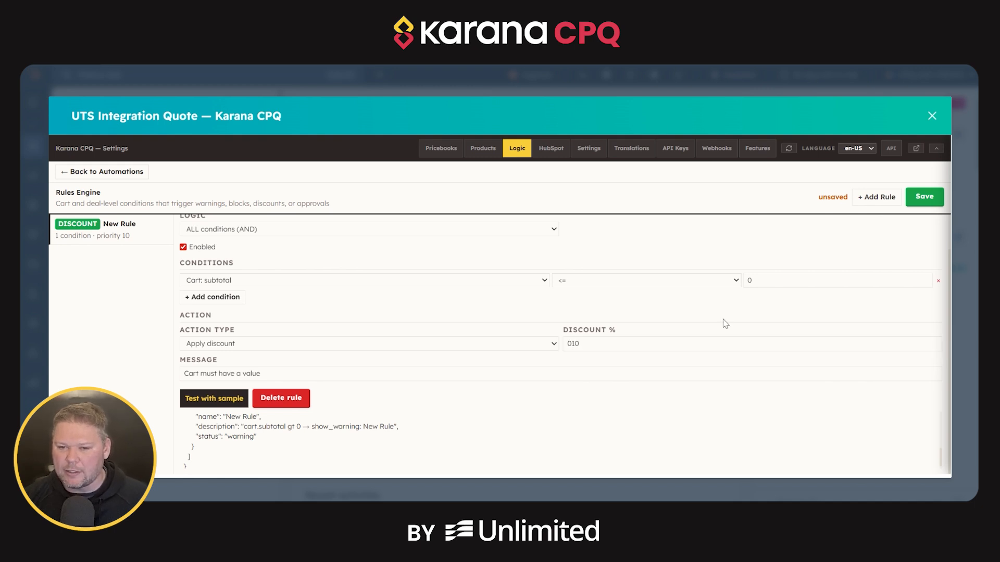
Disable the cart discount rule and enable it again.
{"action": "scroll", "coordinate": [386, 313], "scroll_direction": "up", "scroll_amount": 1}
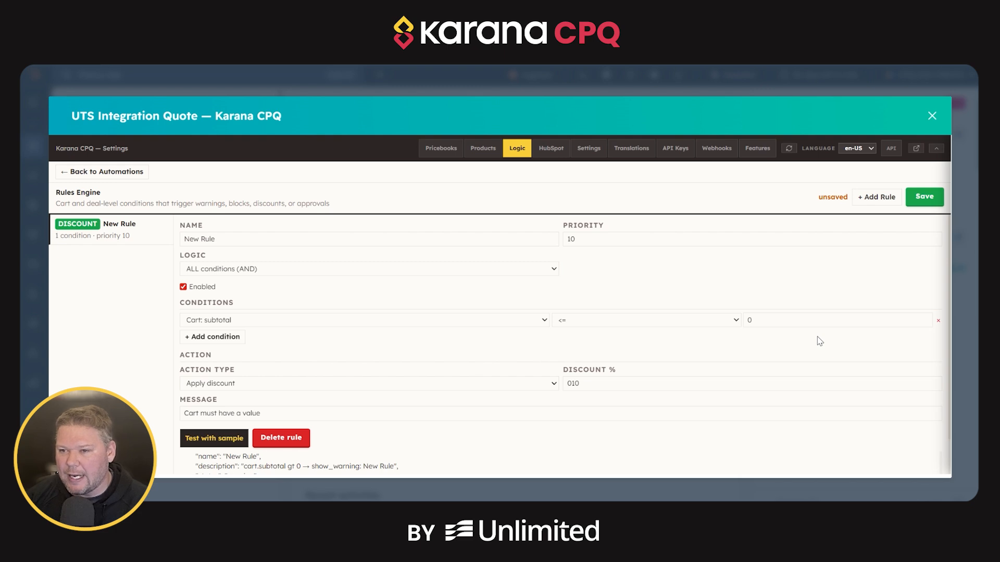
{"action": "left_click", "coordinate": [183, 287]}
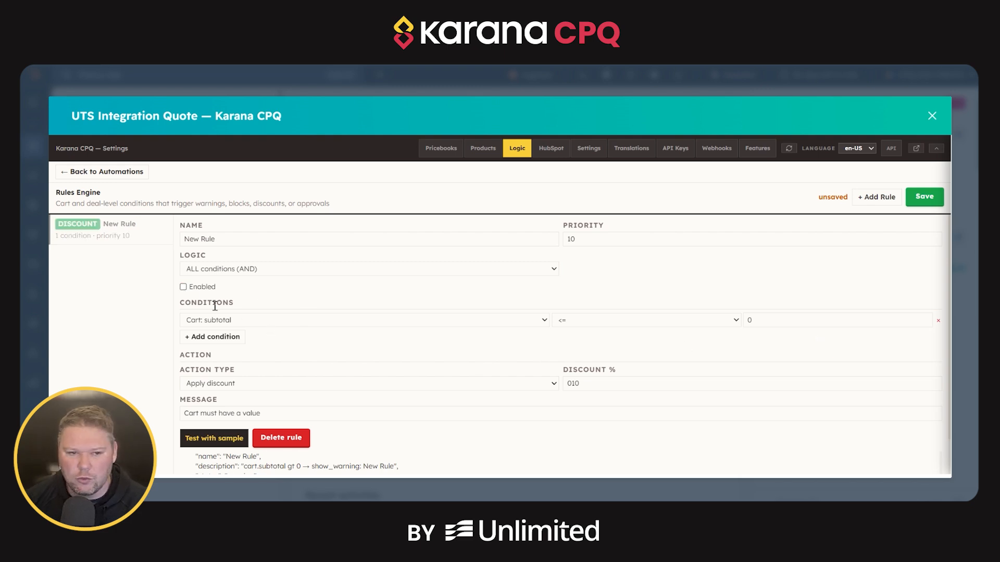
{"action": "left_click", "coordinate": [195, 287]}
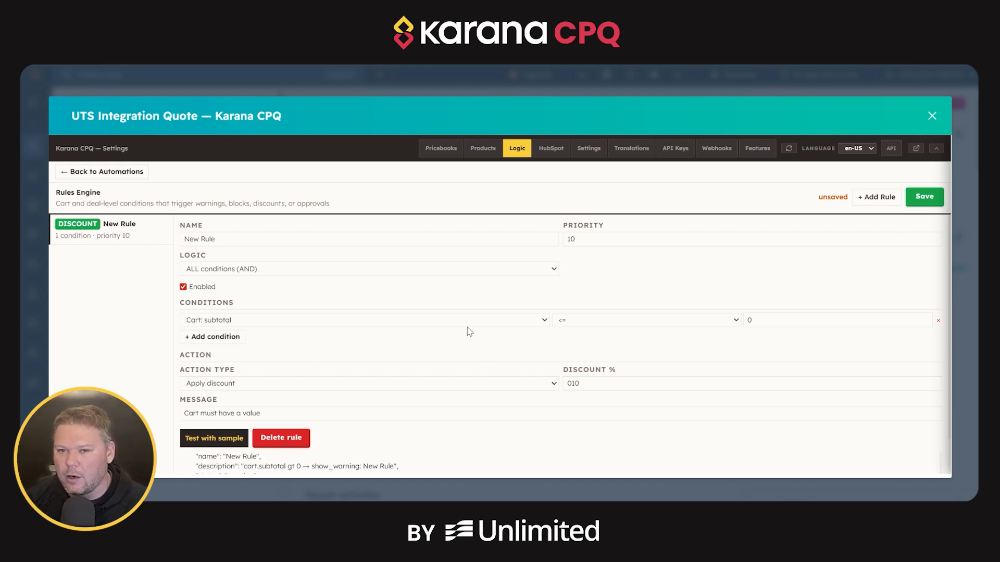
{"action": "scroll", "coordinate": [470, 331], "scroll_direction": "down", "scroll_amount": 1}
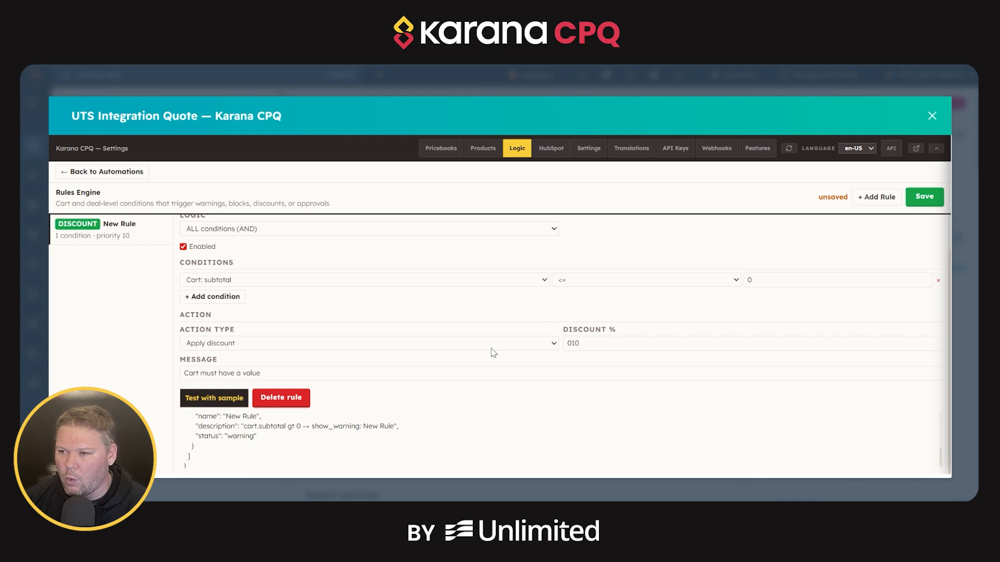